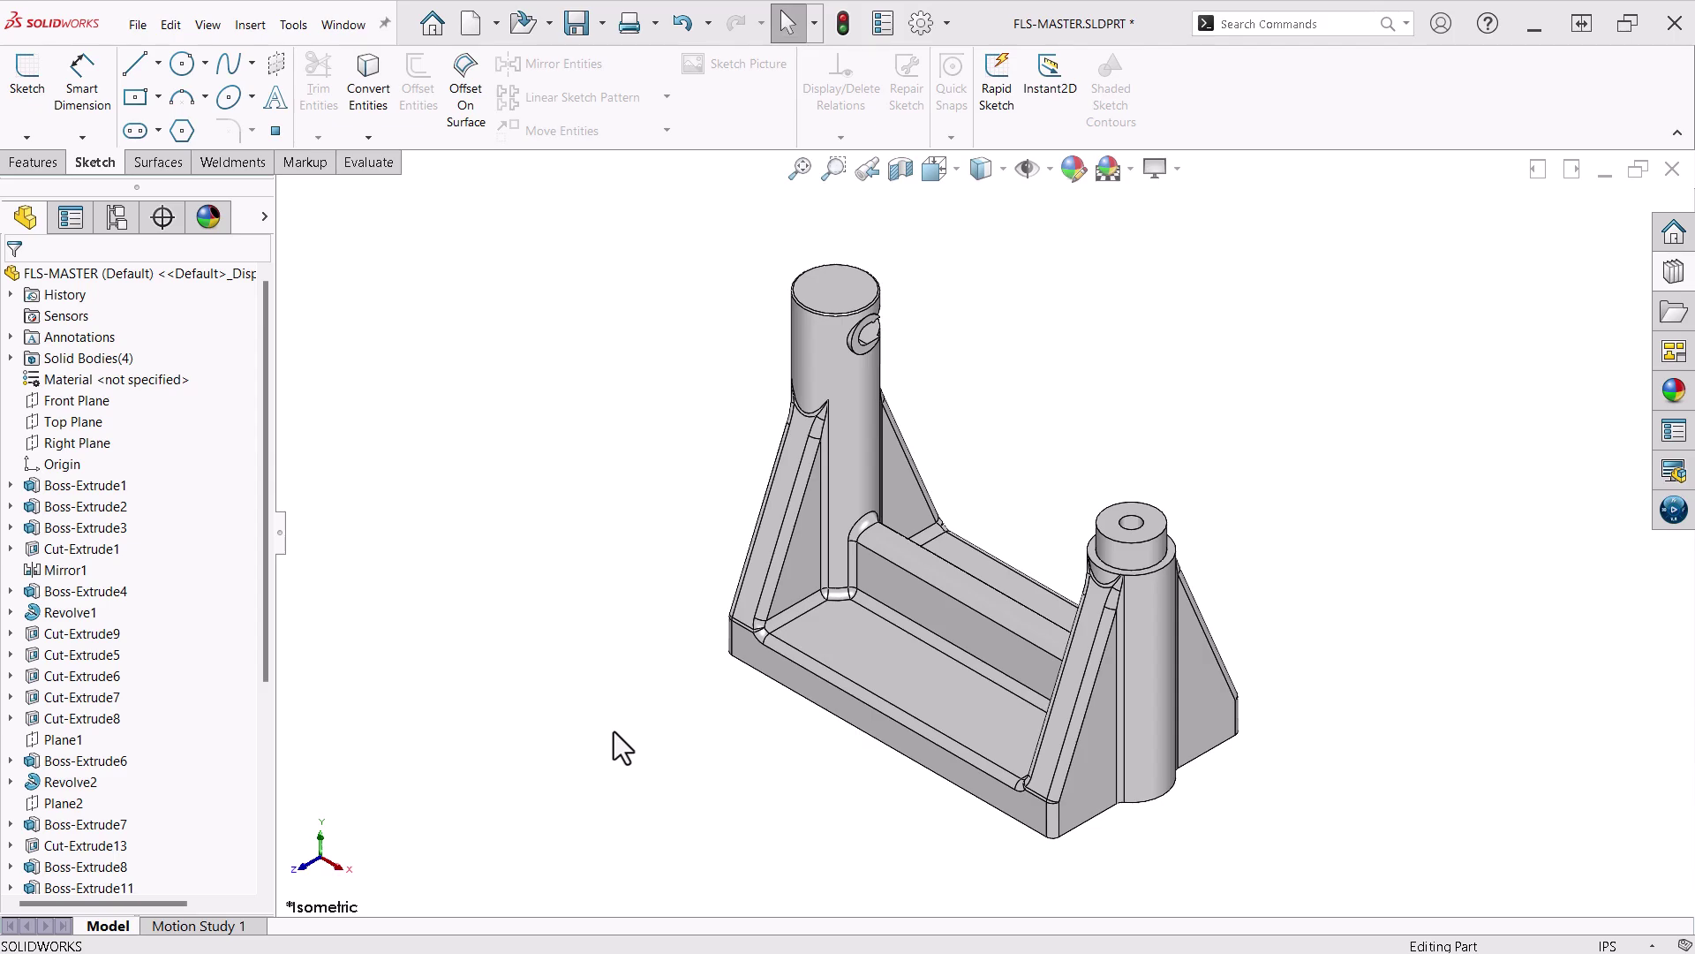
Step: Start a Hole Wizard hole as an ANSI Inch #10 Flat Head Screw (100), ready for positioning
left_click(41, 165)
left_click(365, 93)
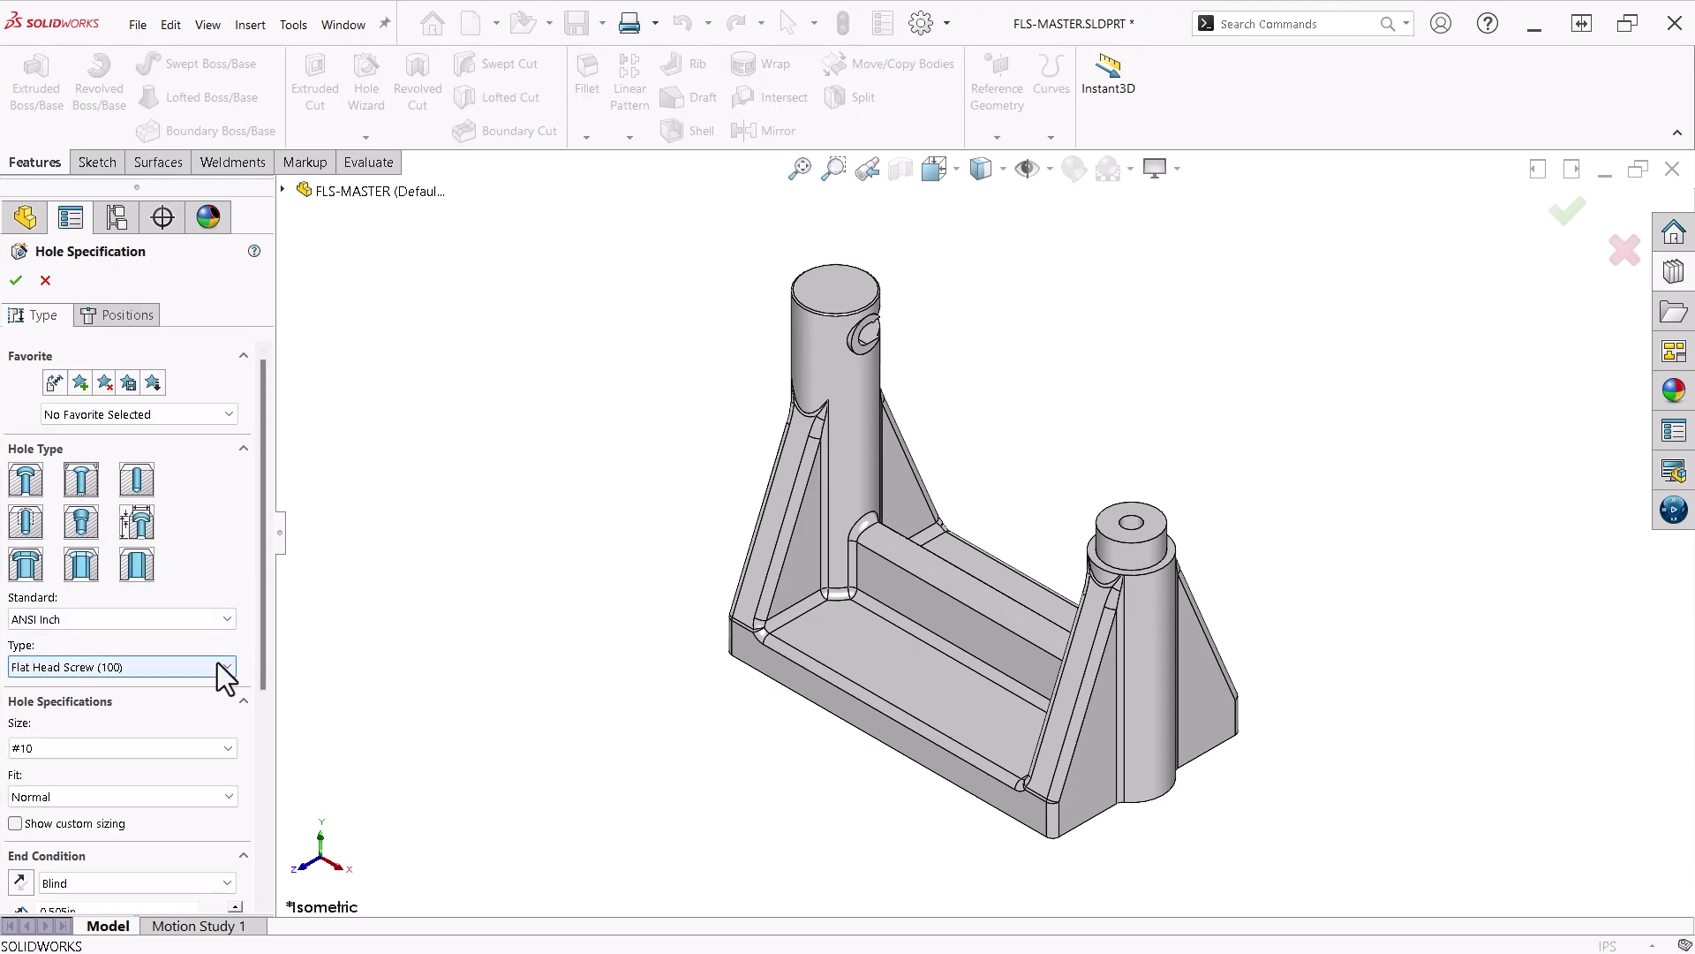
left_click(129, 316)
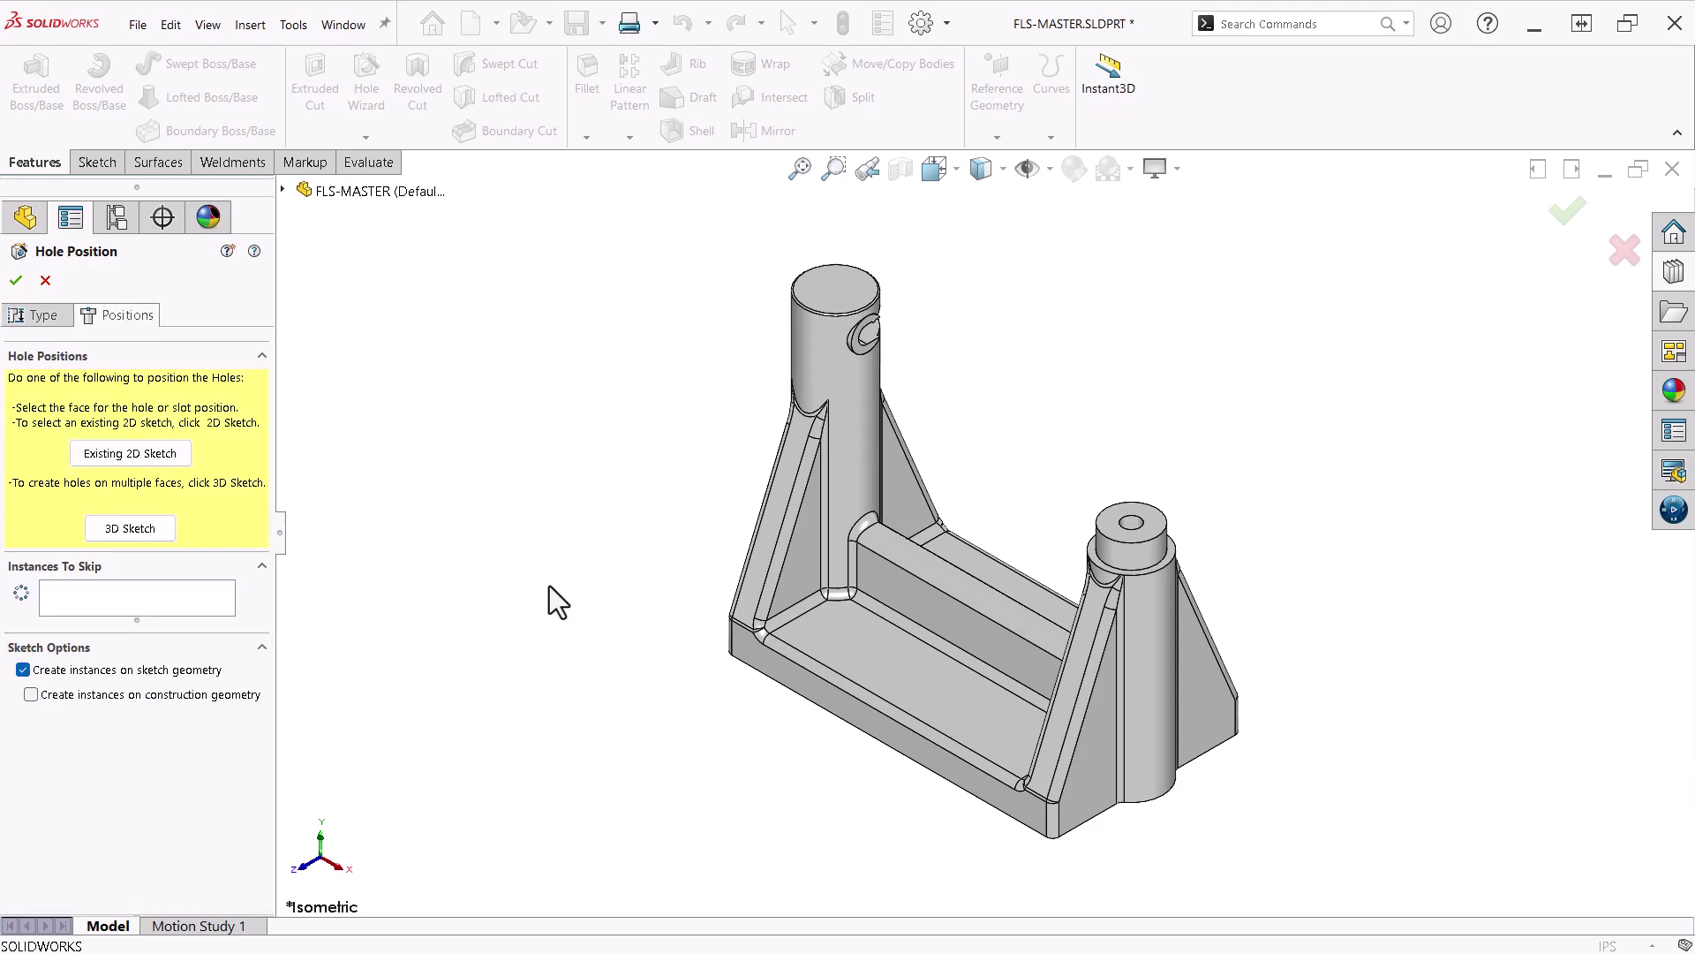
Step: Place the hole-position sketch on the base's inner bottom face
left_click(859, 640)
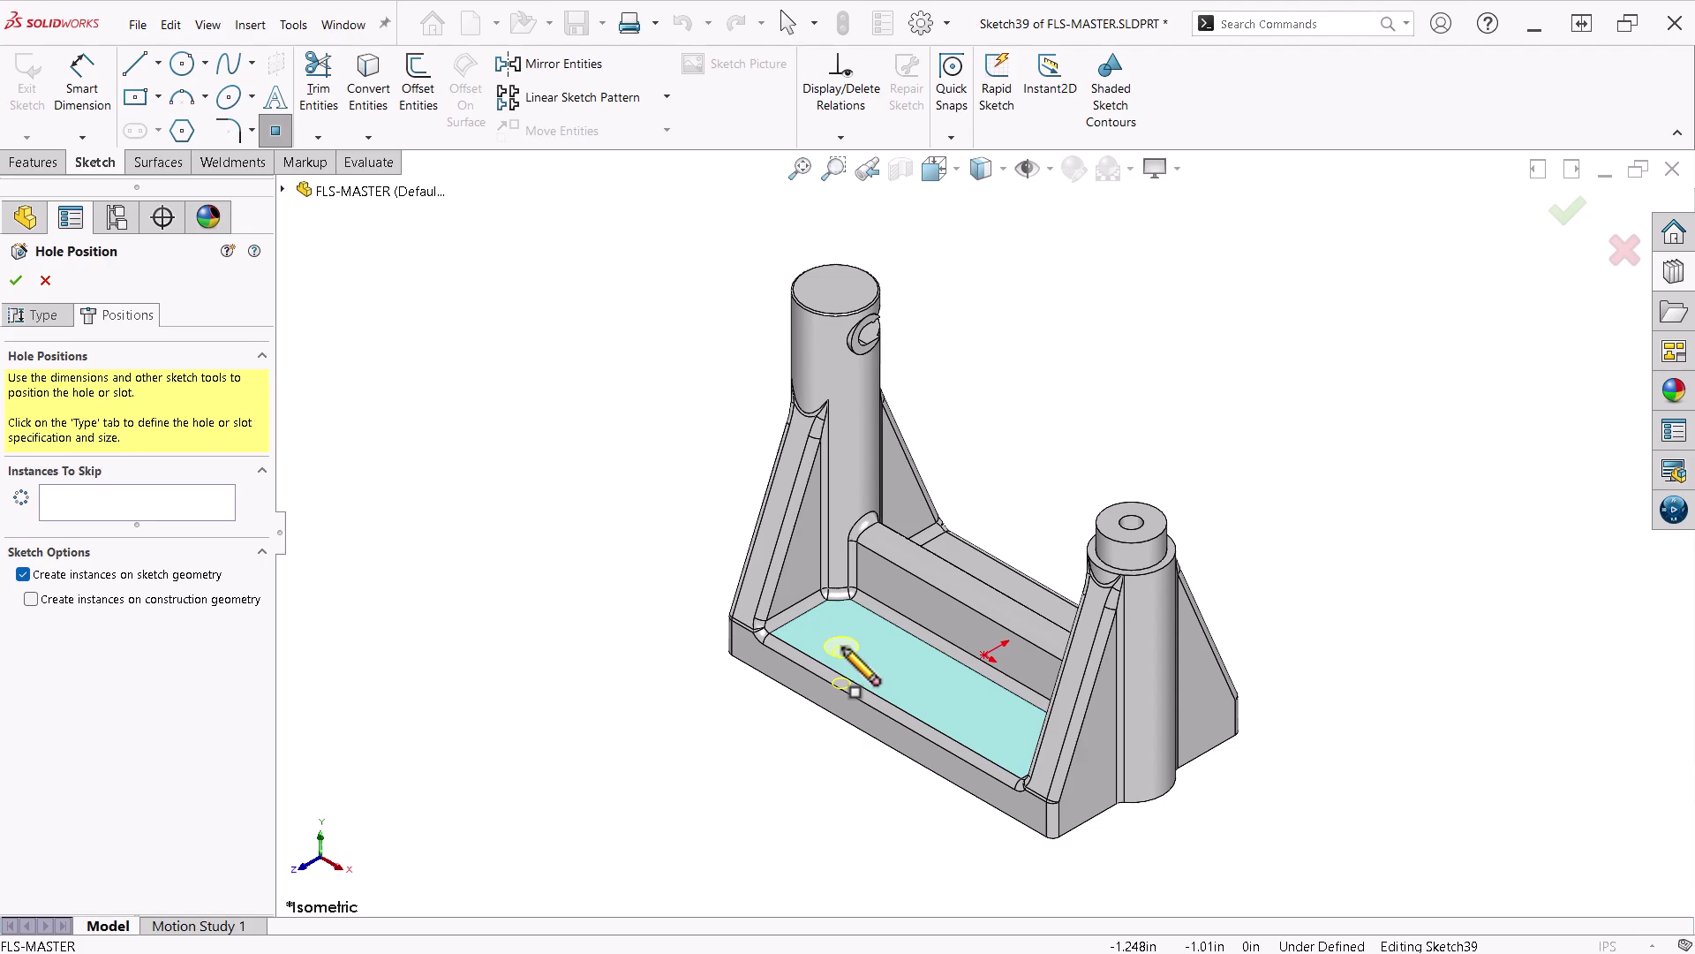
left_click(732, 662)
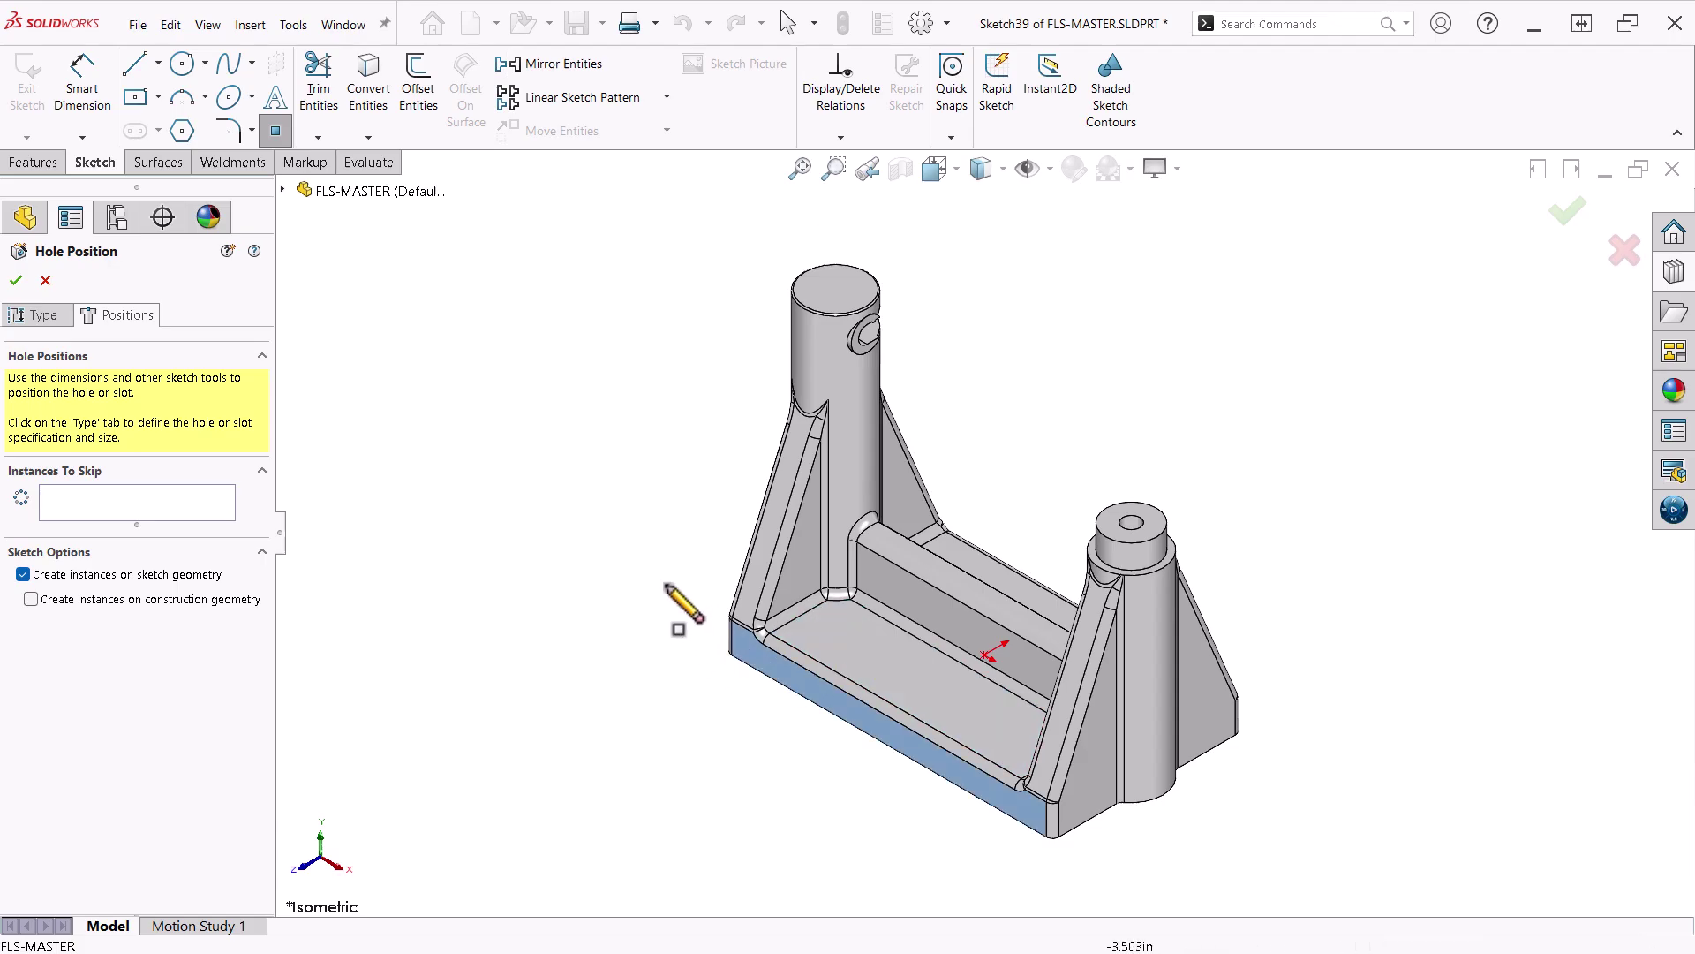
Step: Draw a center rectangle anchored at the origin on the inner floor face
right_click_drag(663, 606, 595, 677)
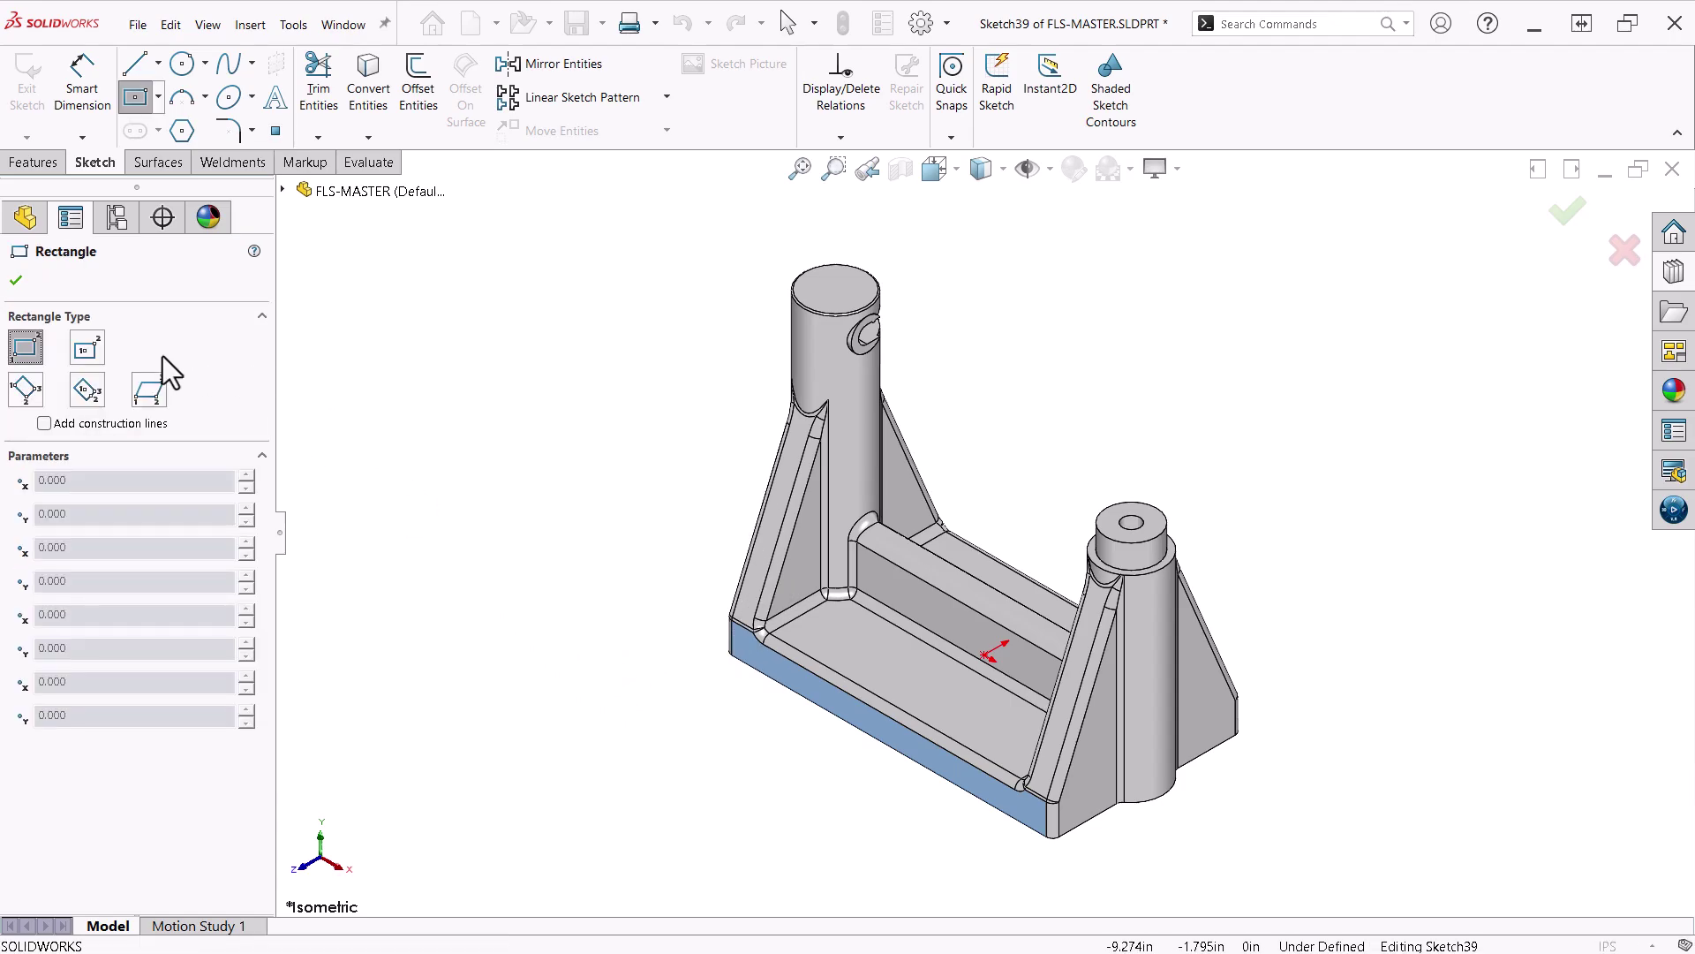
left_click(88, 348)
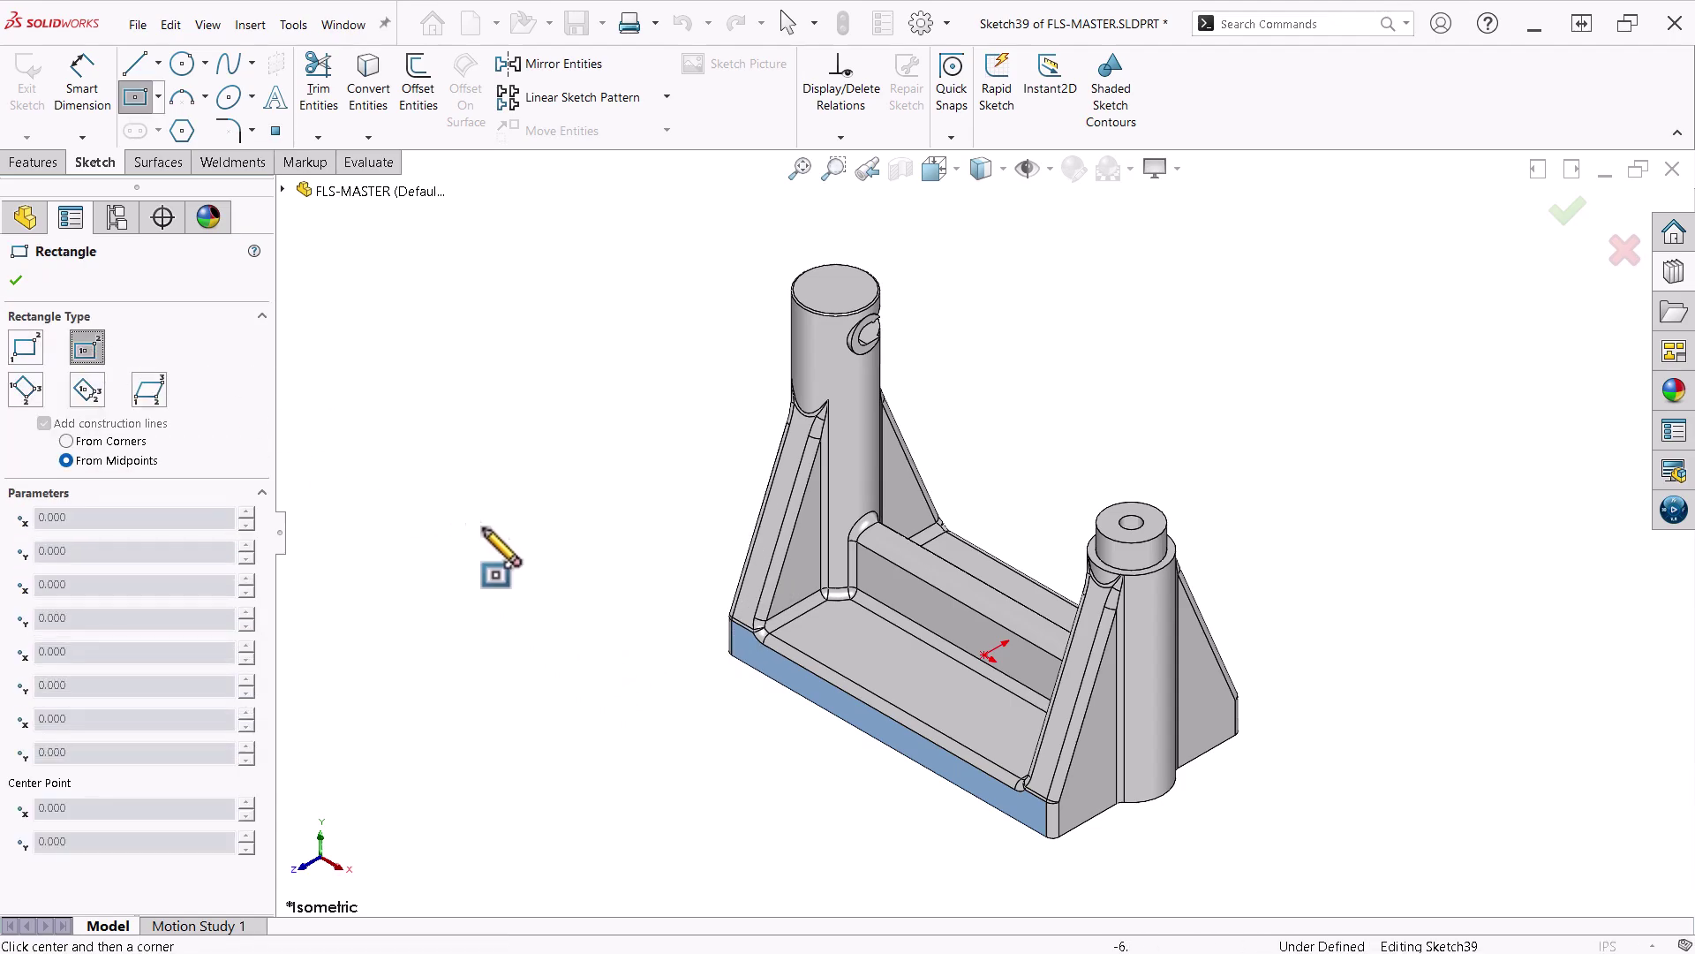
left_click(986, 654)
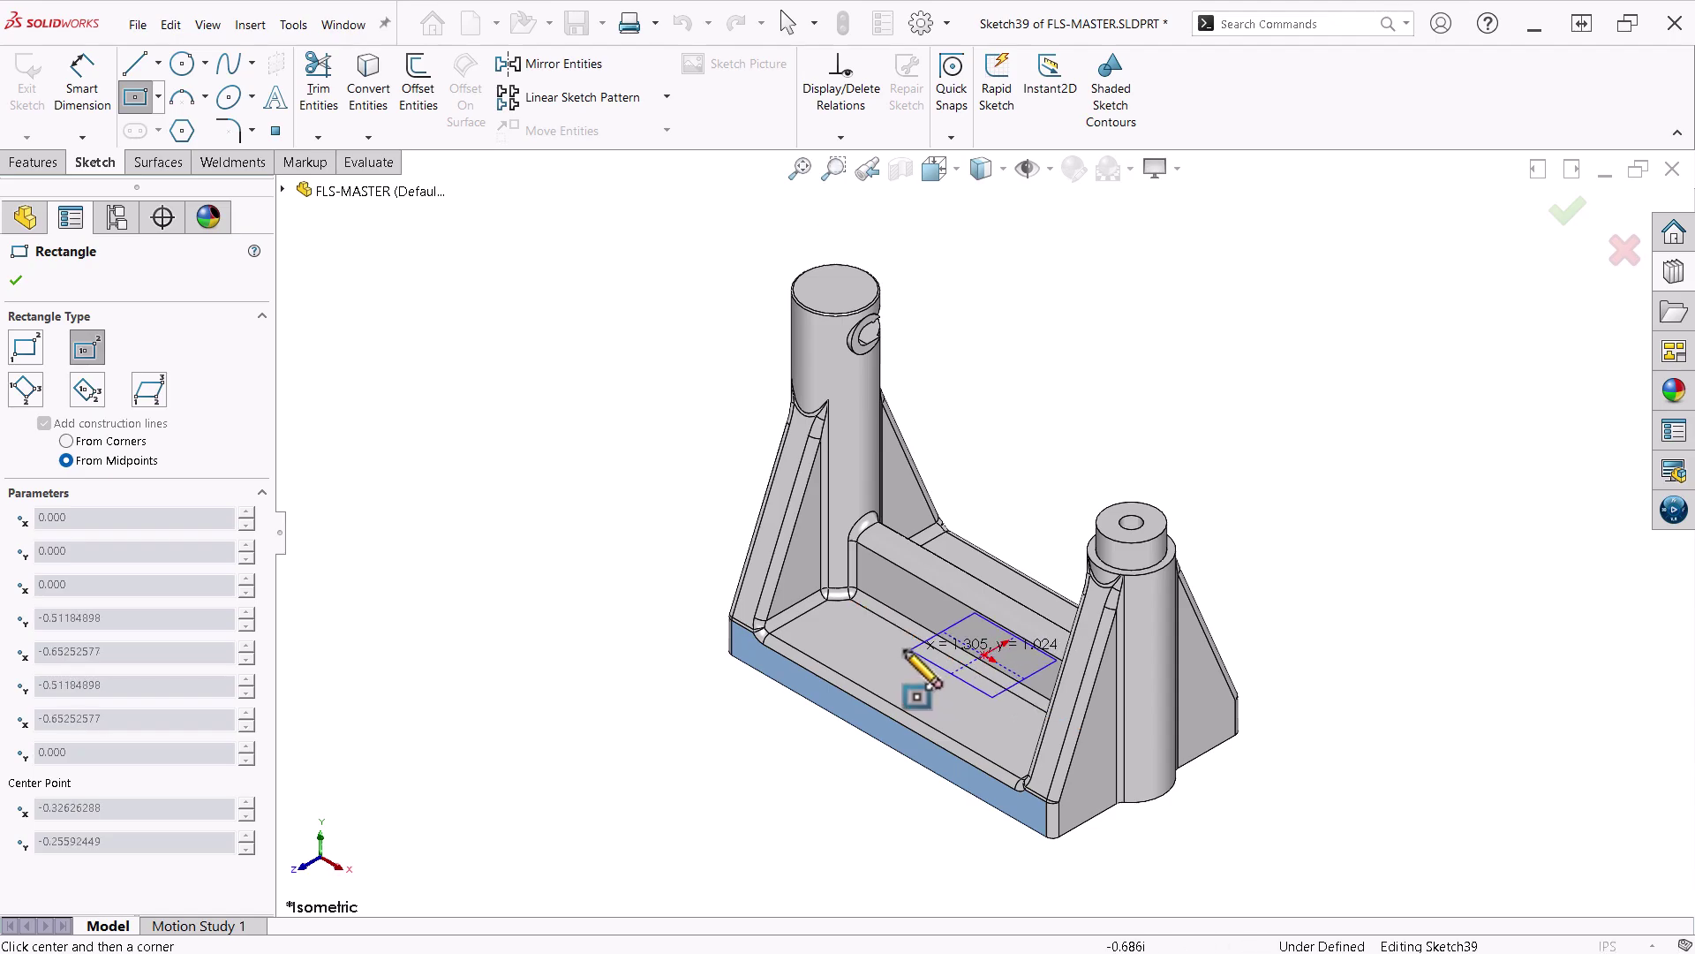
left_click(849, 646)
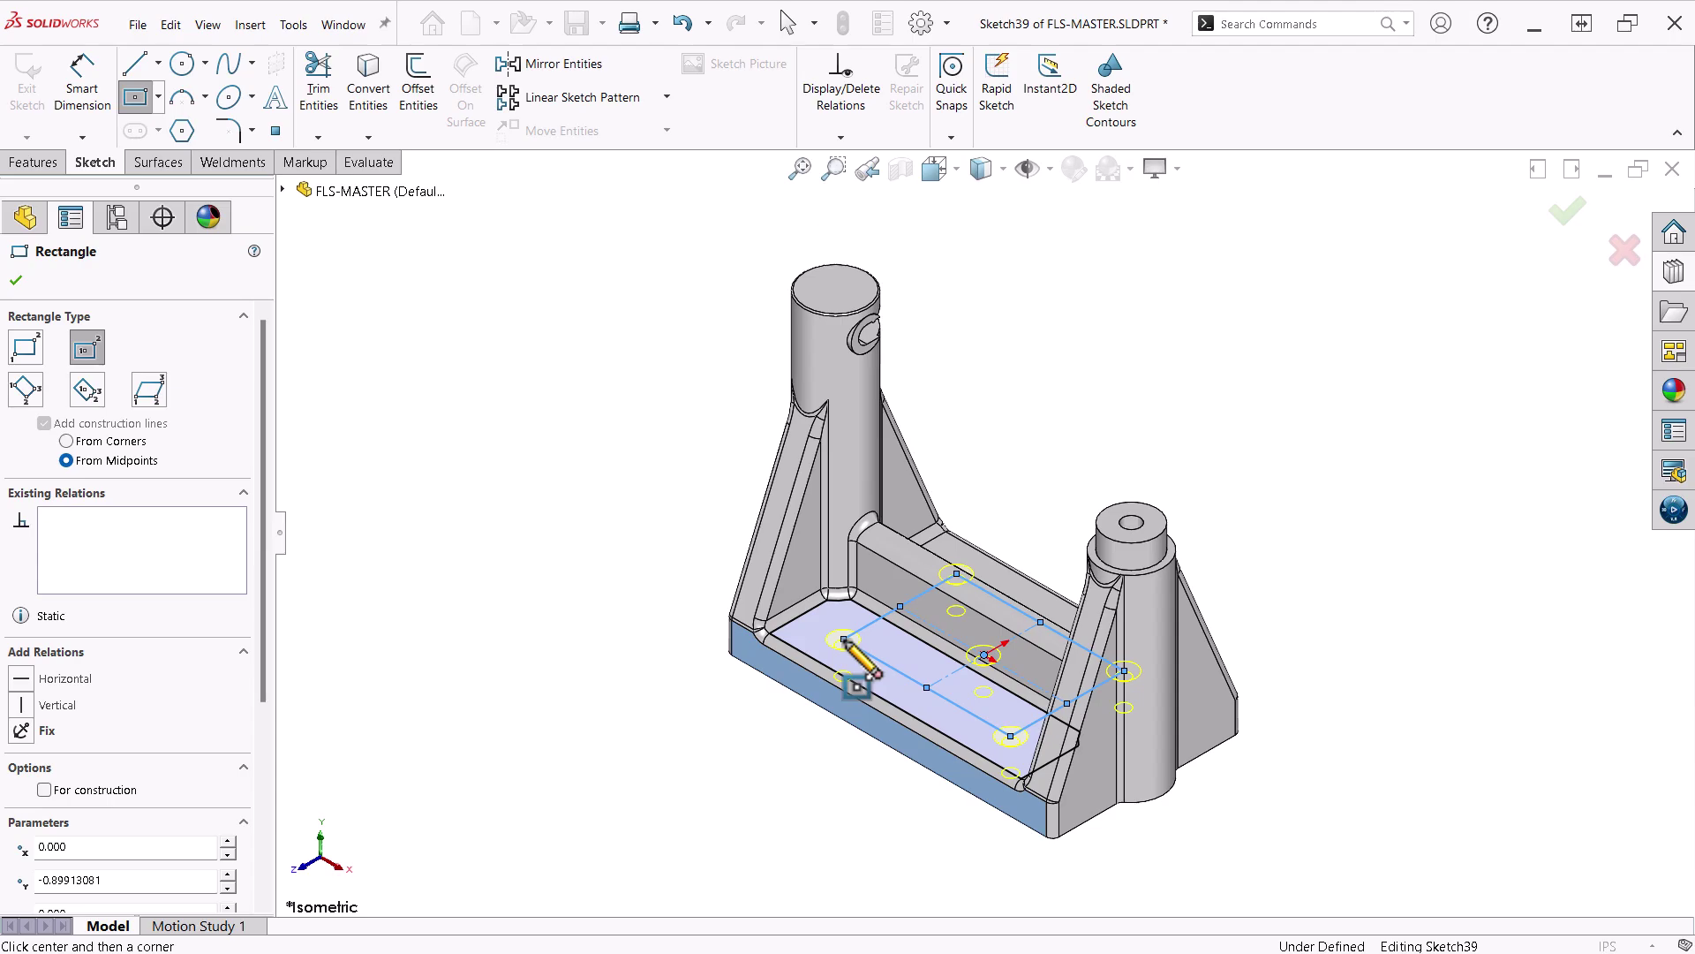
Step: Dimension the rectangle's long edge 2.5 and short edge 1.75, fully defining the sketch
key("d")
left_click(927, 691)
left_click(802, 765)
type("2.5")
key("Return")
left_click(1063, 703)
left_click(1256, 834)
type("1.75")
key("Return")
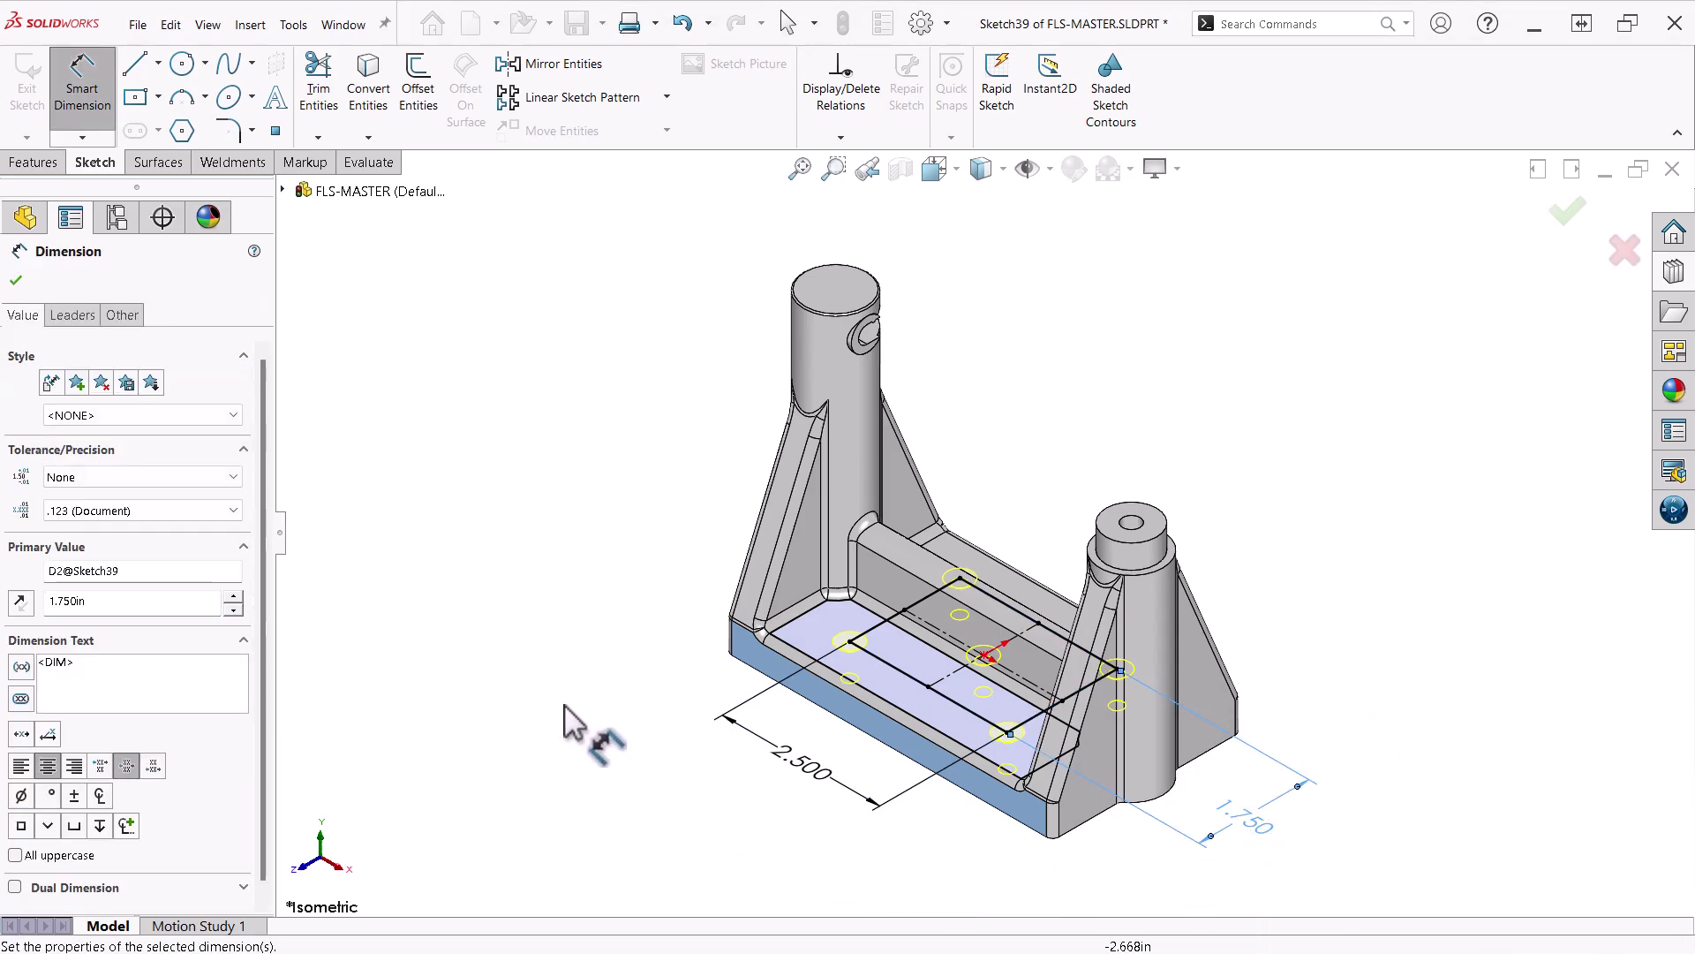
left_click(16, 280)
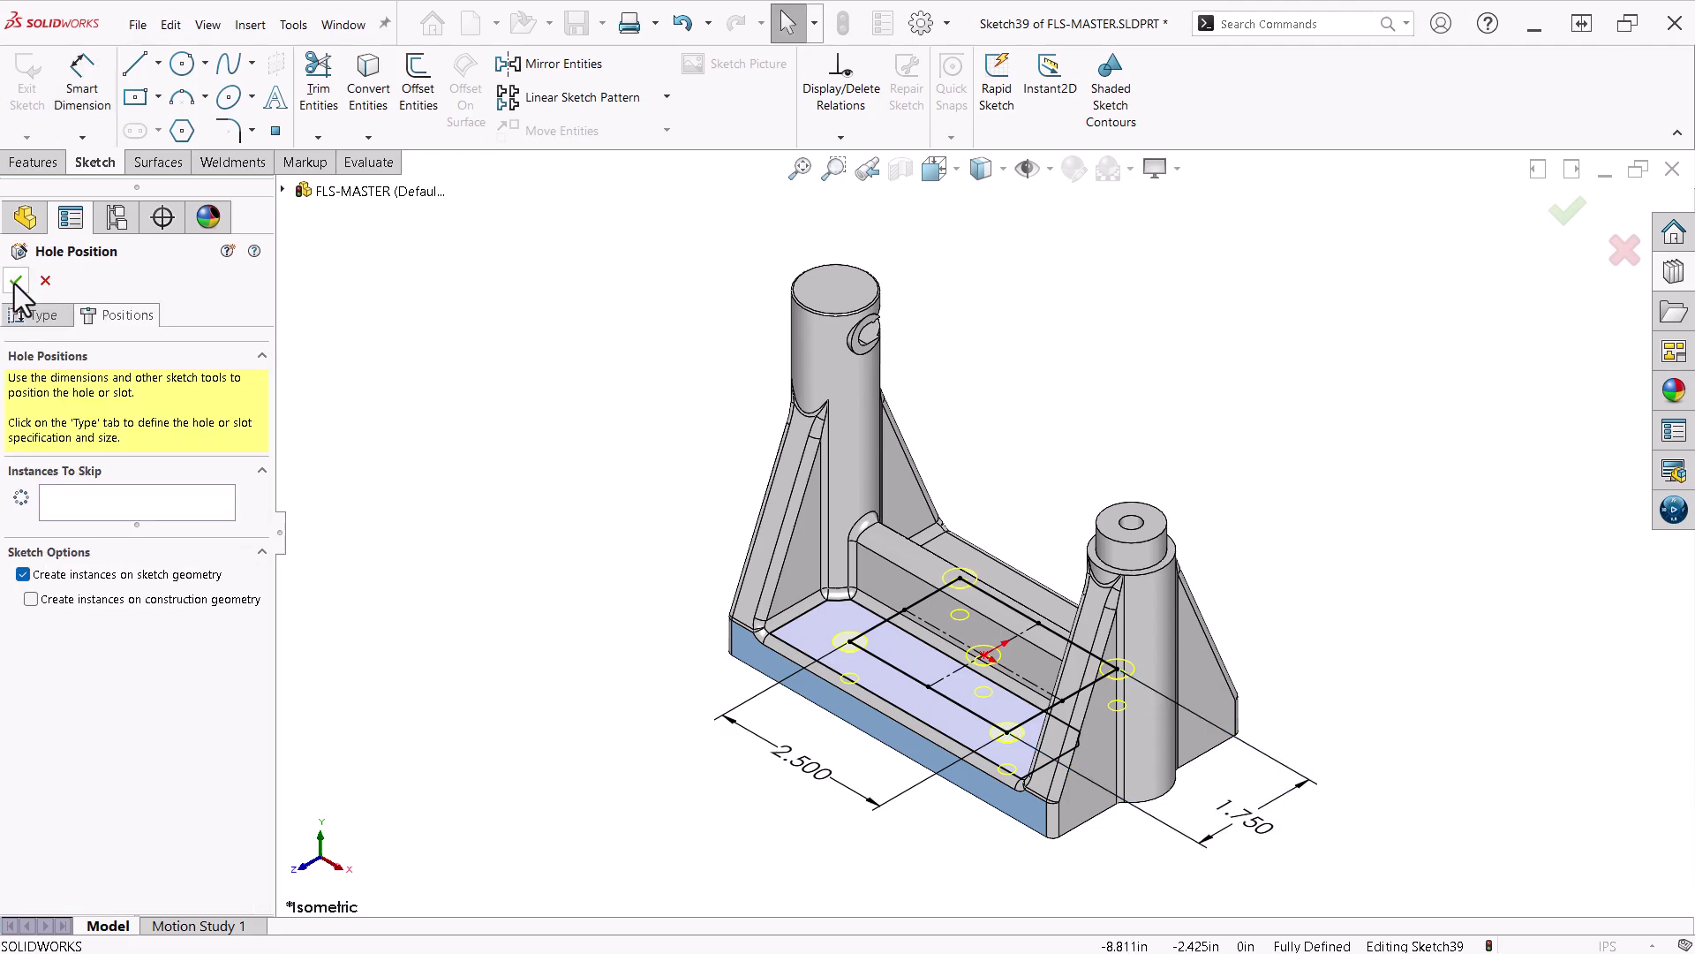
Step: Skip the hole instance at the rectangle's centre, keeping the four corner holes
left_click(97, 500)
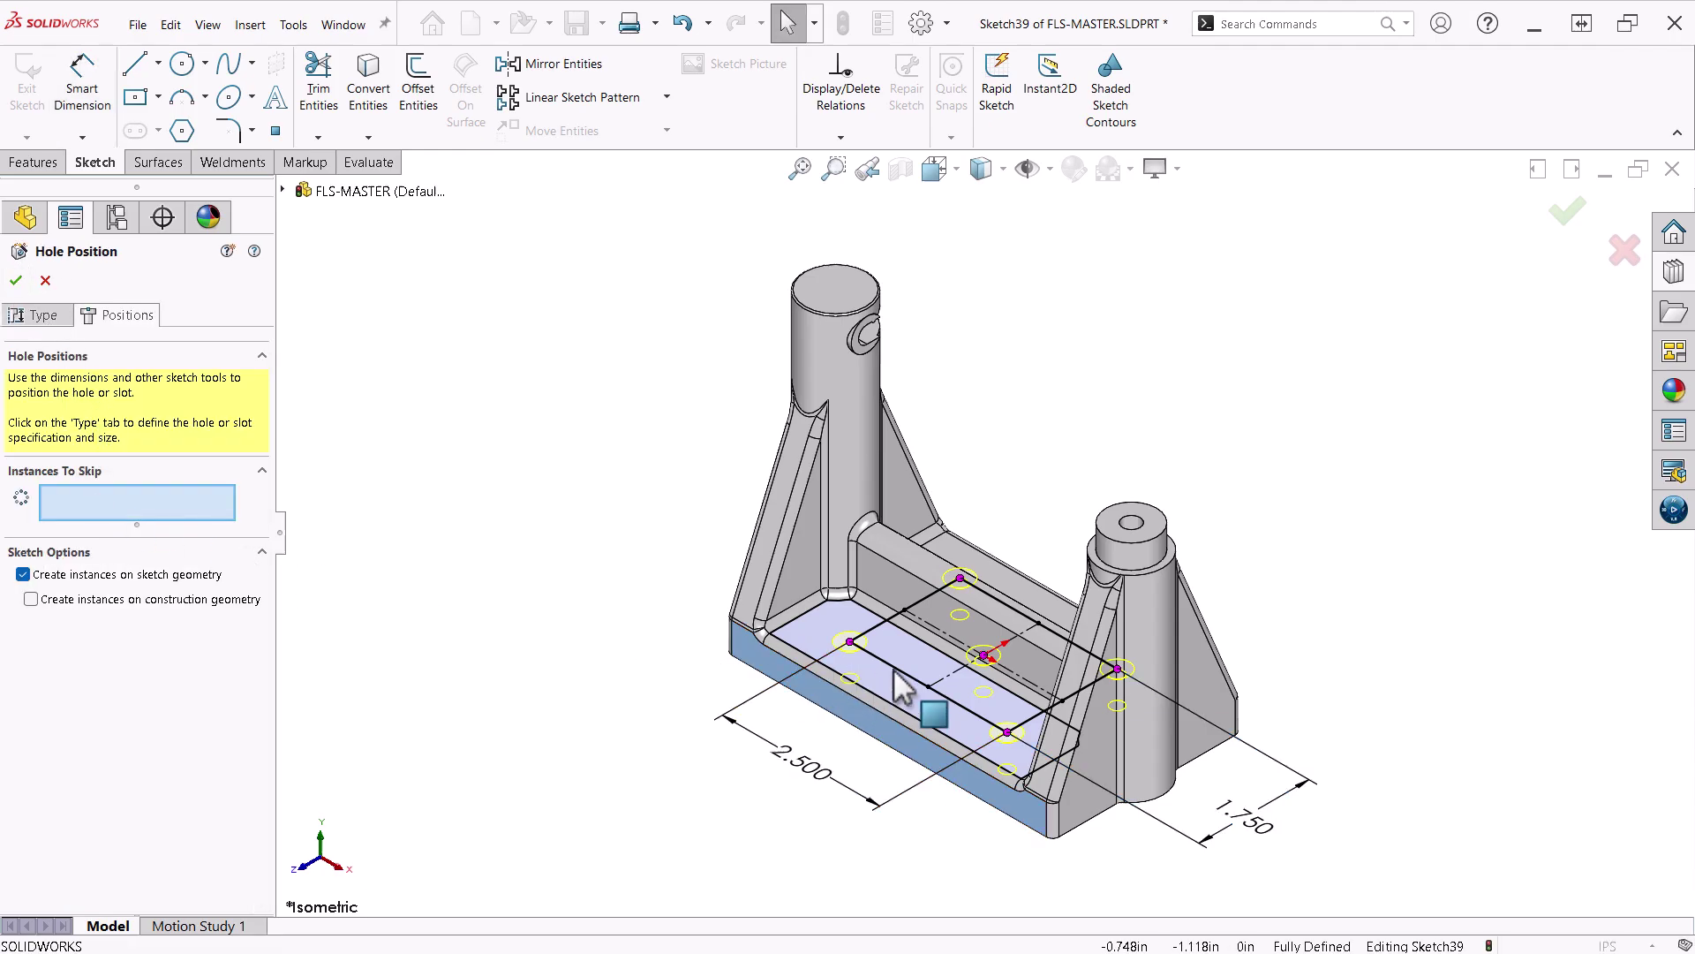
left_click(984, 658)
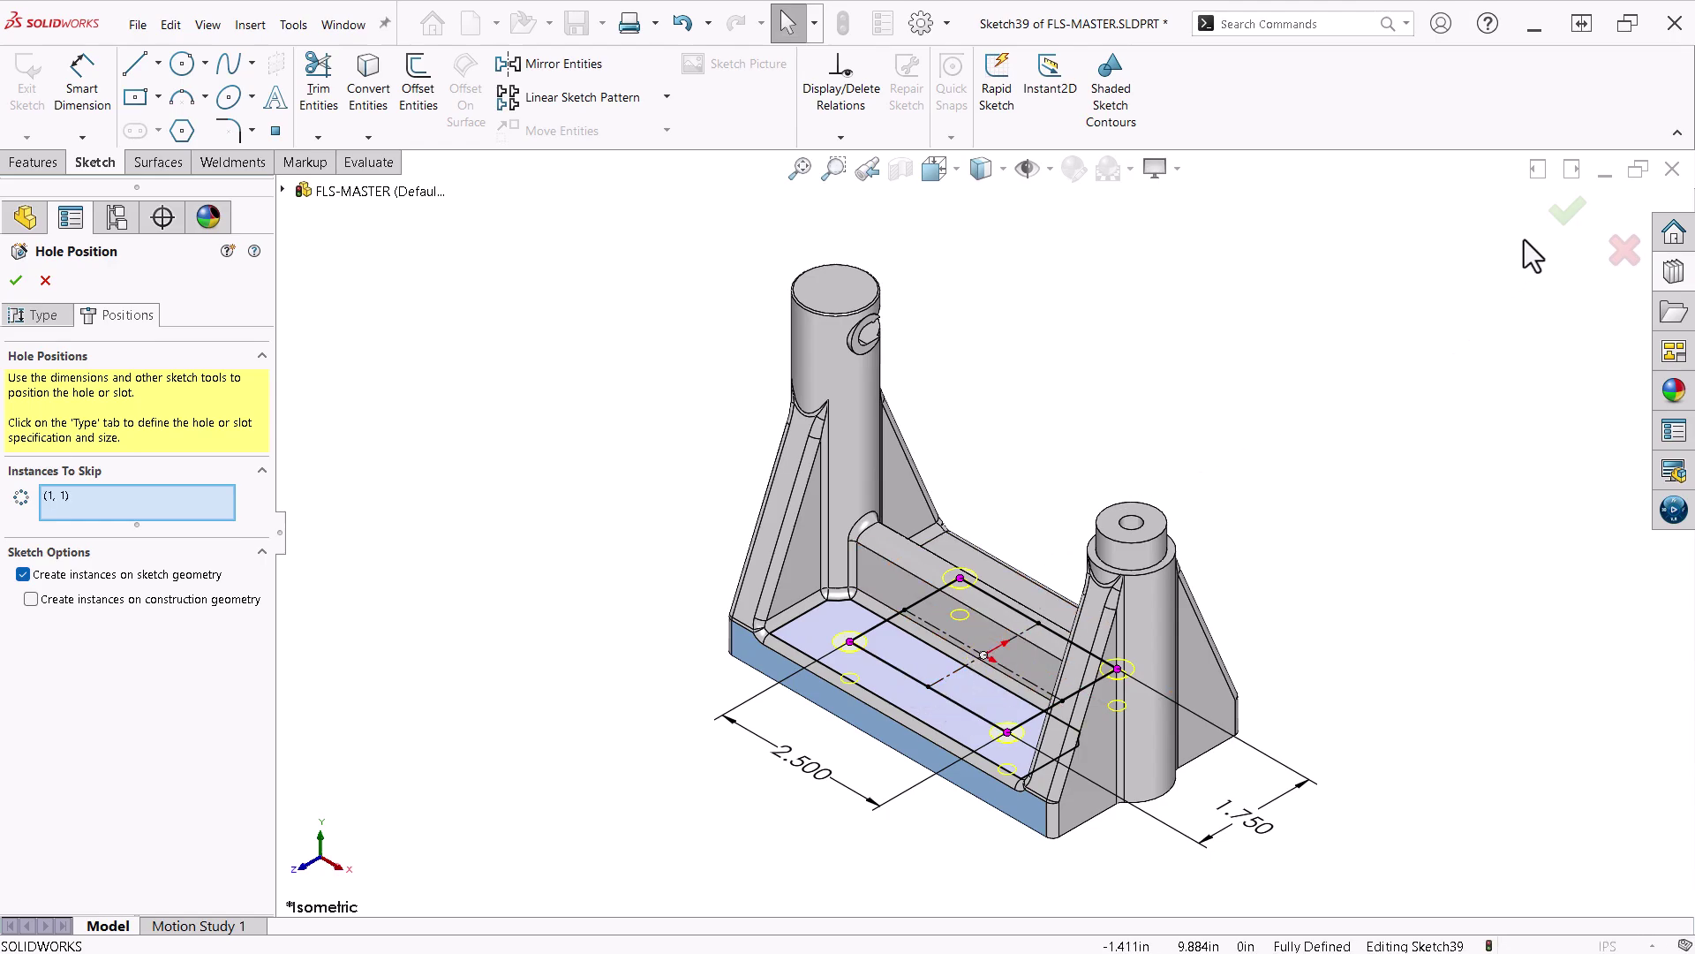
Step: Confirm the four countersunk holes, then inspect them from Top and Isometric views
left_click(1570, 228)
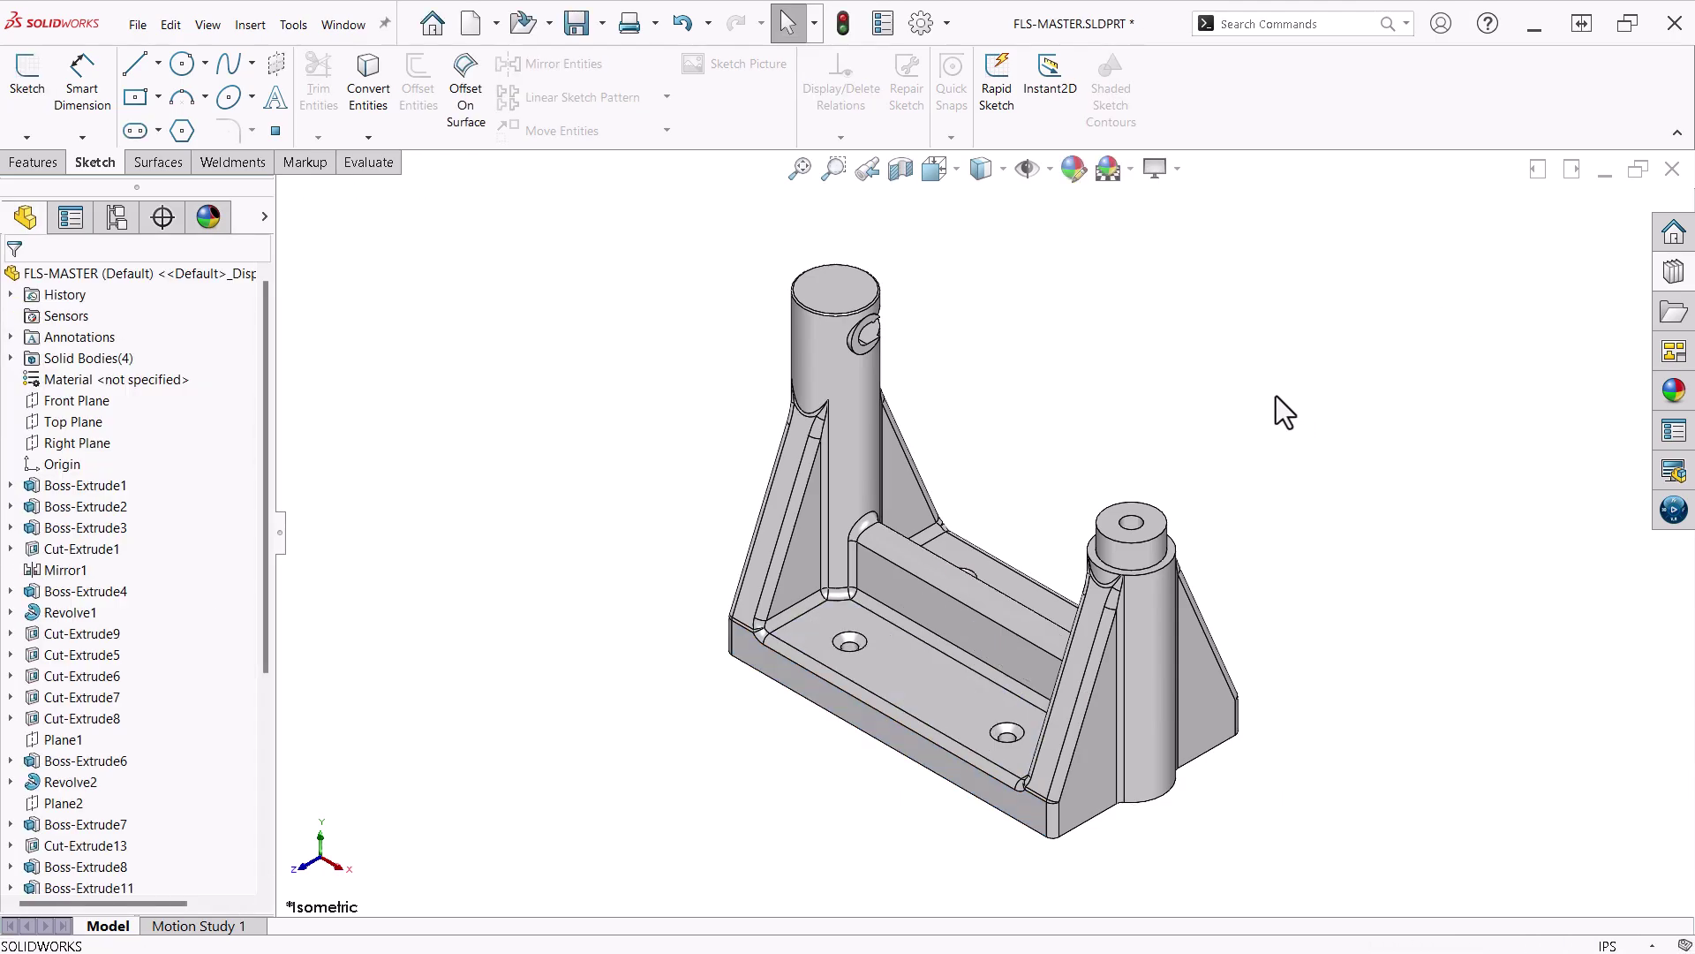
left_click(320, 843)
right_click_drag(504, 693, 599, 618)
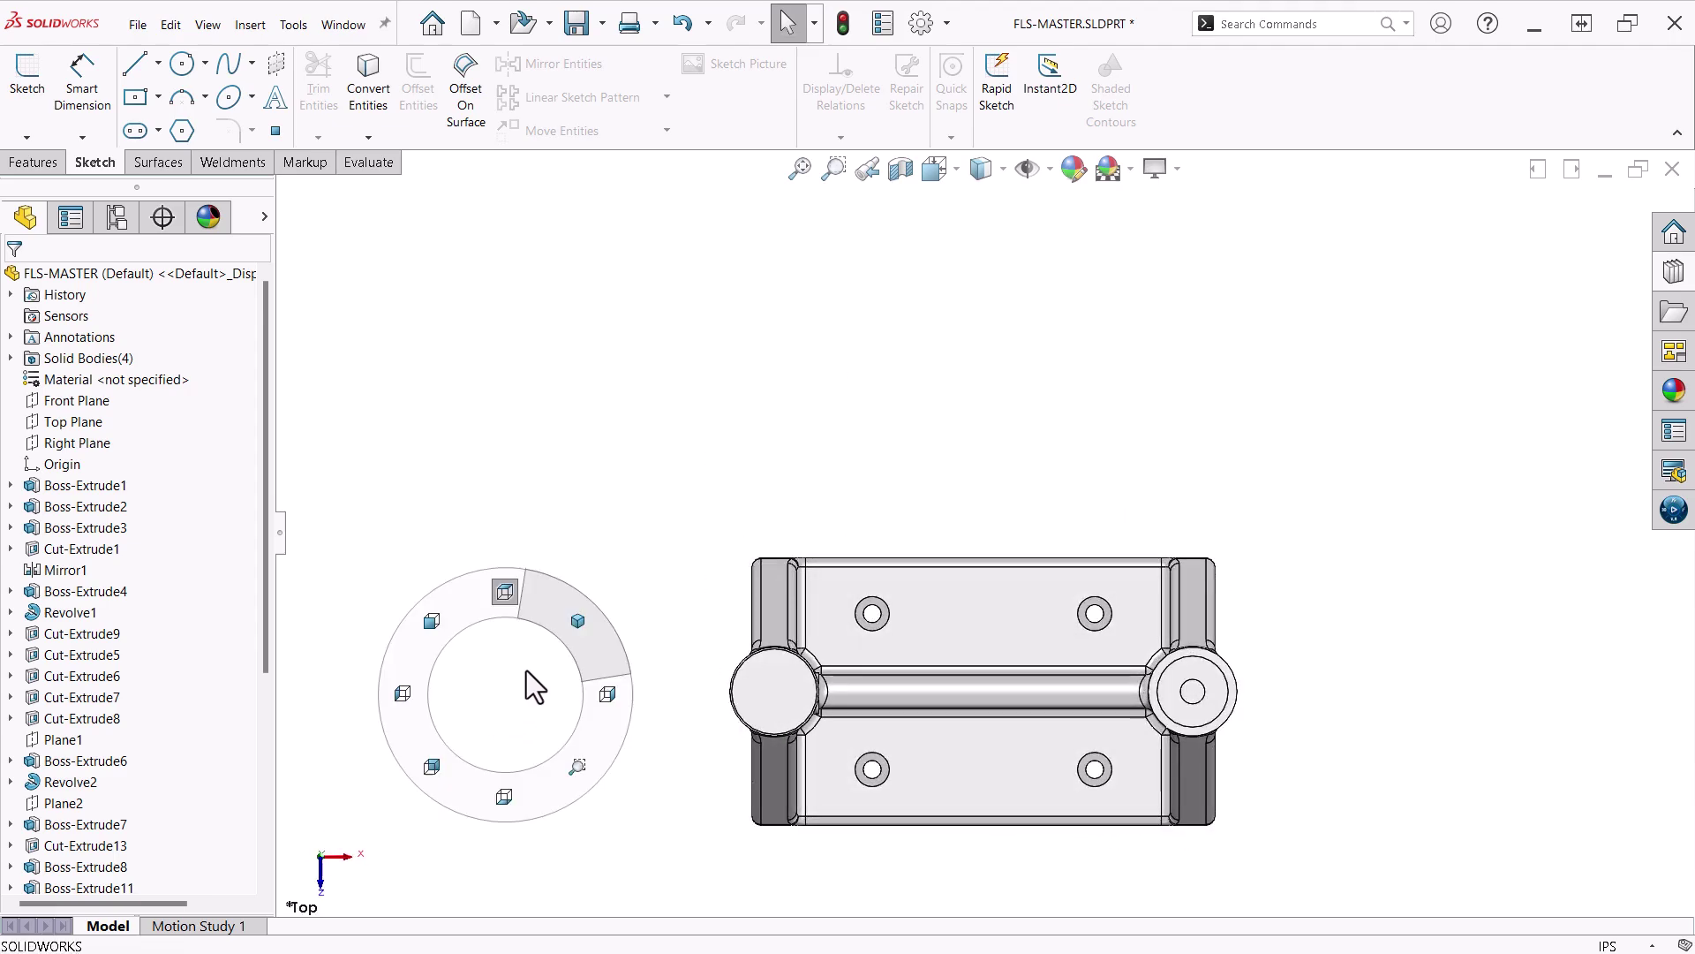